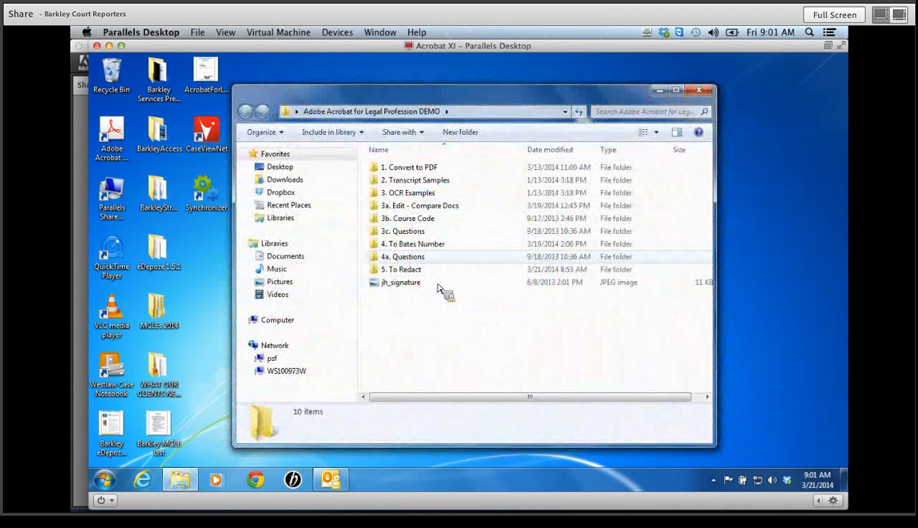
- Open Tax Returns.pdf from the 5. To Redact folder in Acrobat
double_click(422, 272)
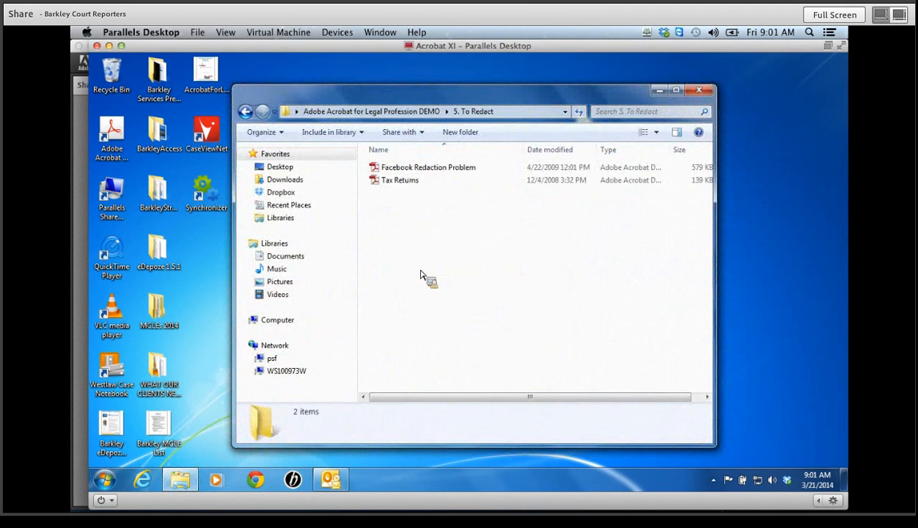
double_click(406, 188)
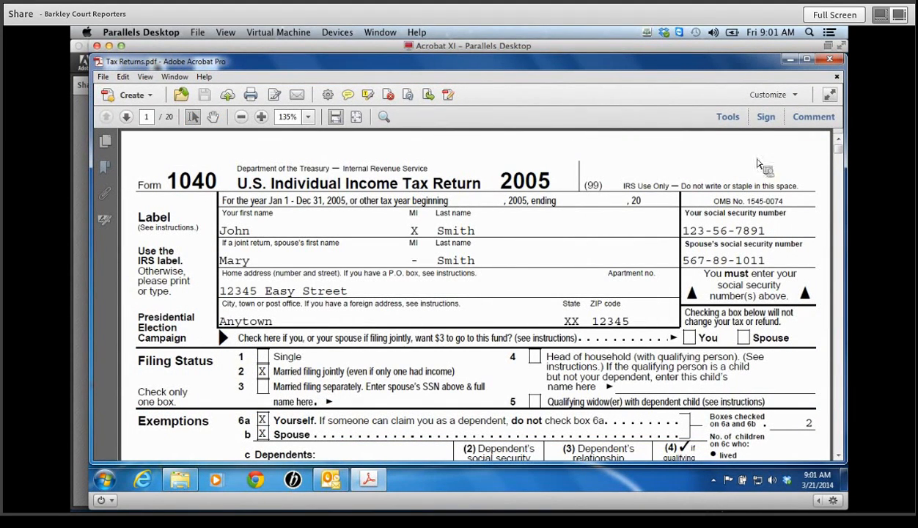
- Open Redaction Properties from the Protection tools, showing overlay text XXX-XX-XXXX in Helvetica 10
left_click(728, 118)
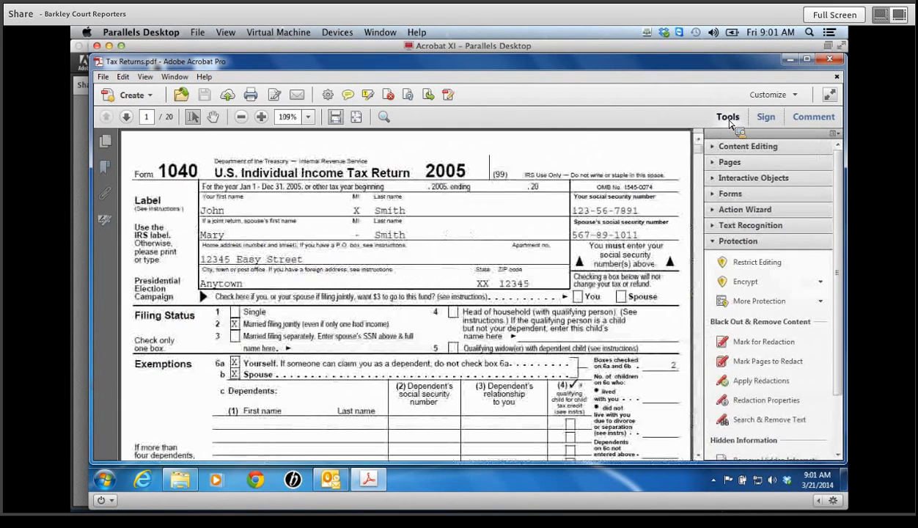
left_click(739, 247)
left_click(738, 246)
scroll(739, 250, "down", 1)
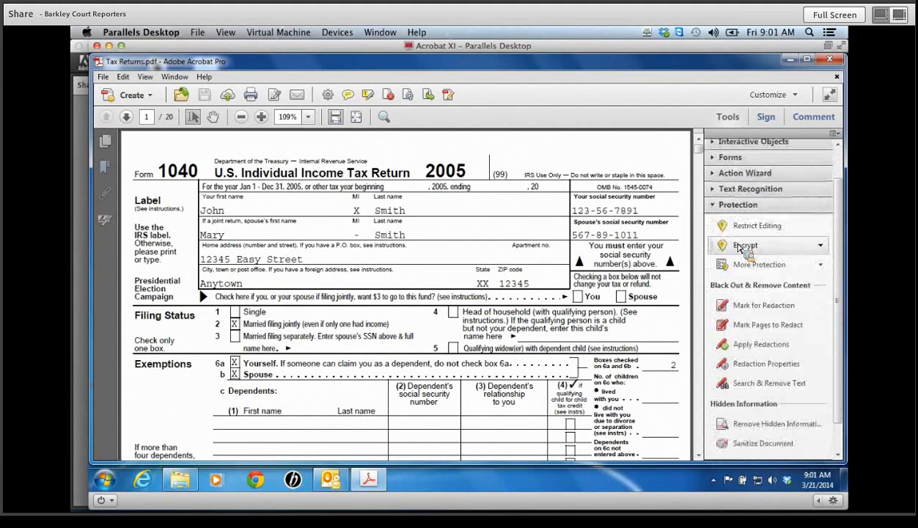
scroll(842, 287, "down", 1)
scroll(842, 288, "down", 1)
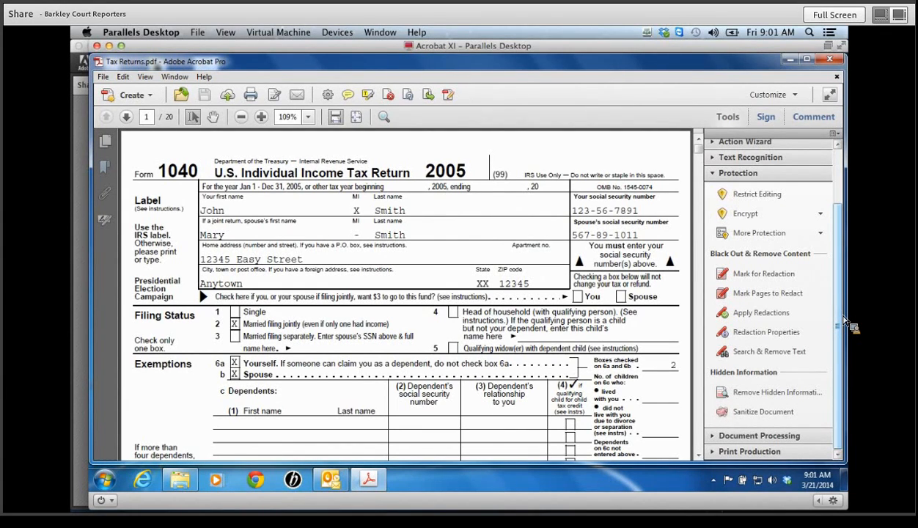
left_click(767, 338)
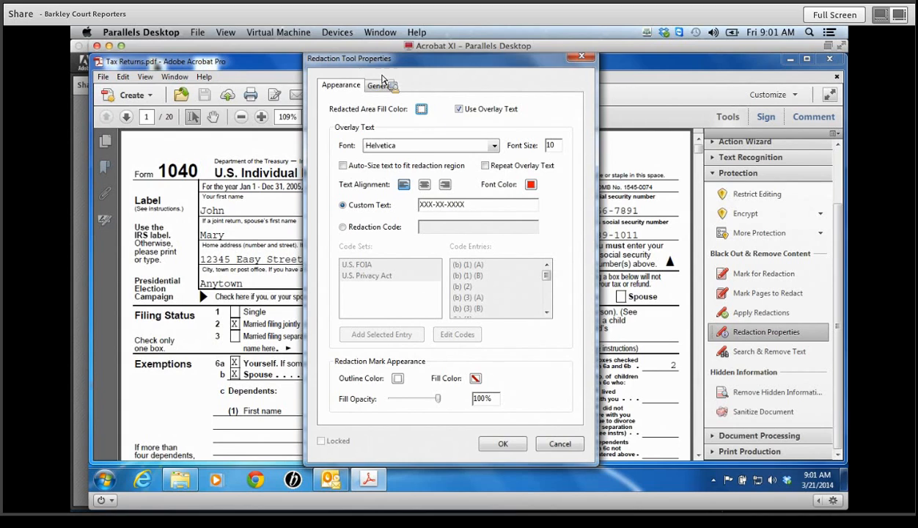
- Keep the redacted-area fill at no colour and the overlay font as Helvetica, and confirm
left_click(422, 110)
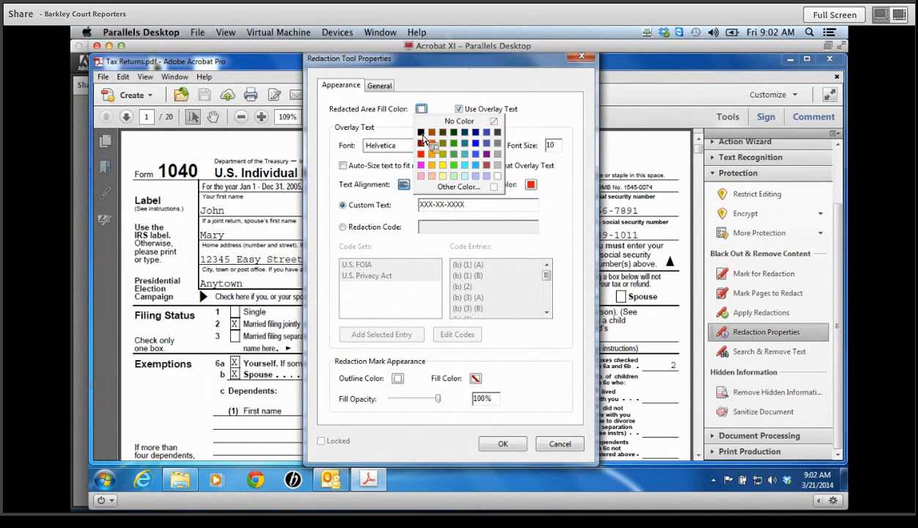
left_click(502, 144)
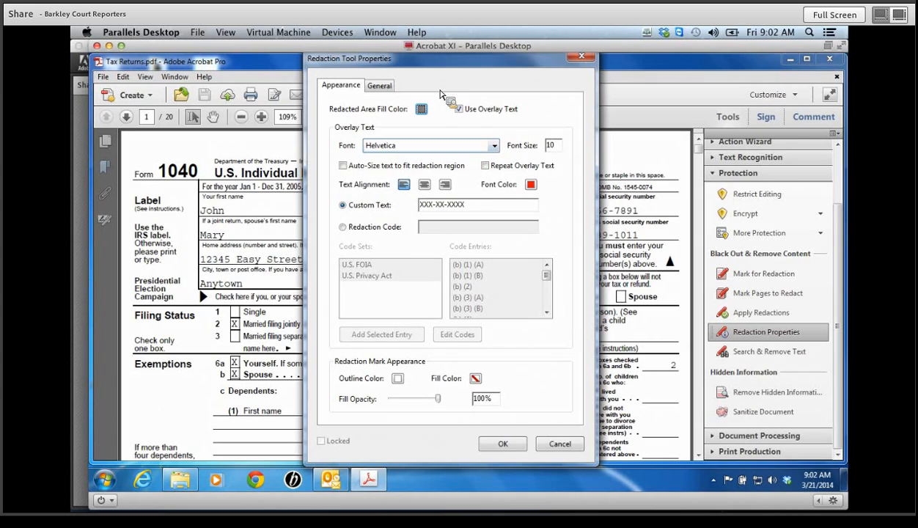
left_click(422, 109)
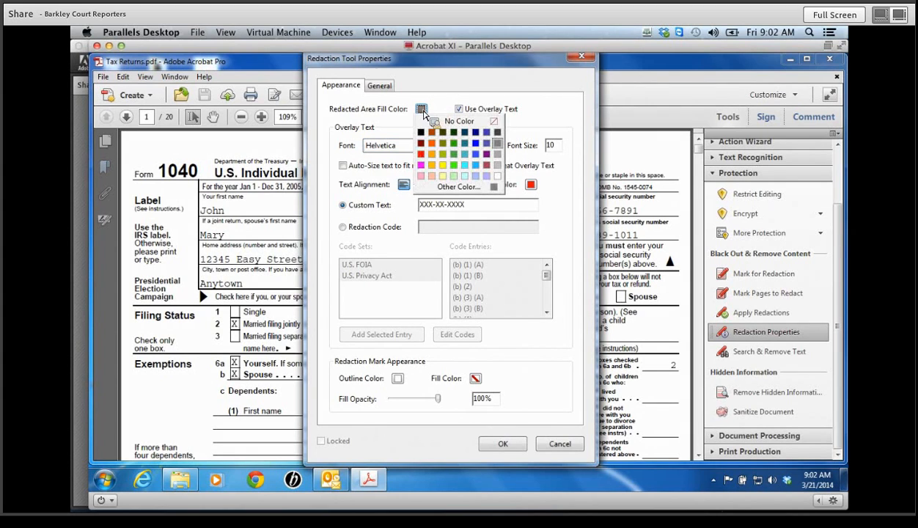
left_click(498, 179)
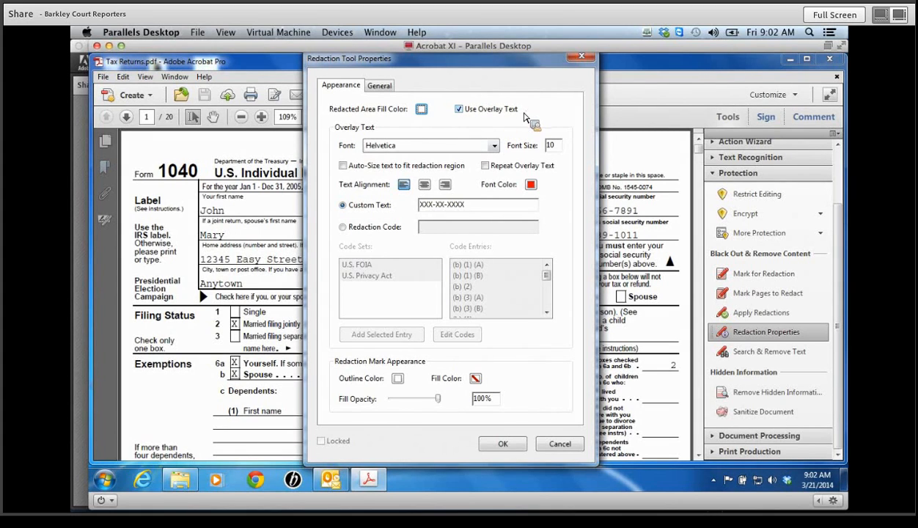
left_click(496, 147)
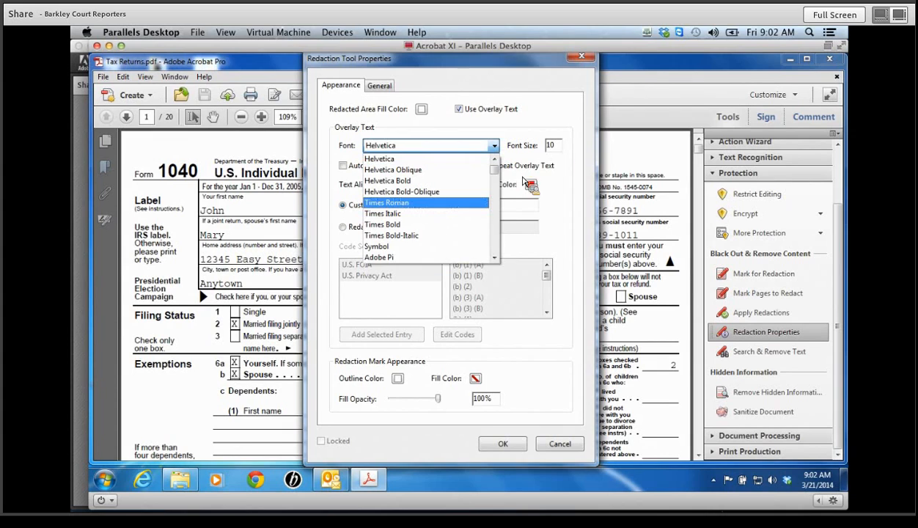
left_click(555, 156)
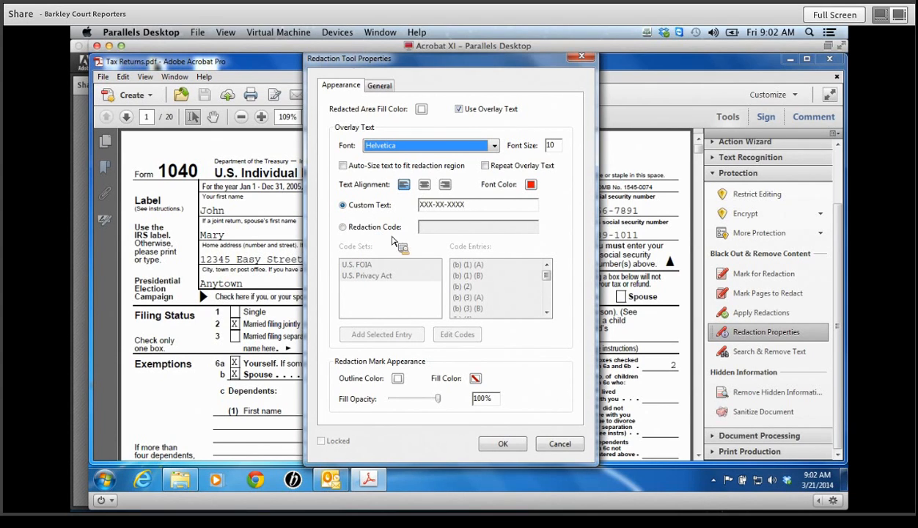
left_click(503, 445)
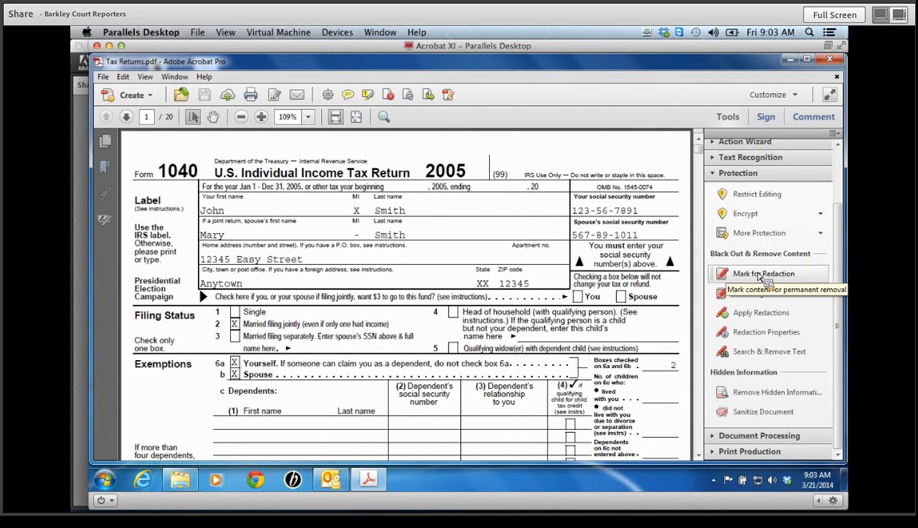
- Switch to Mark for Redaction and acknowledge the Using Redaction Tools notice
left_click(758, 274)
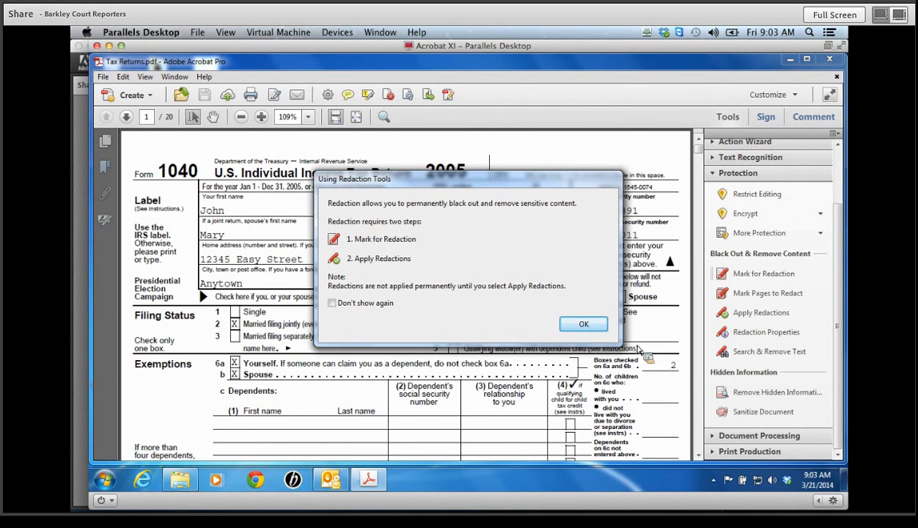
left_click(585, 325)
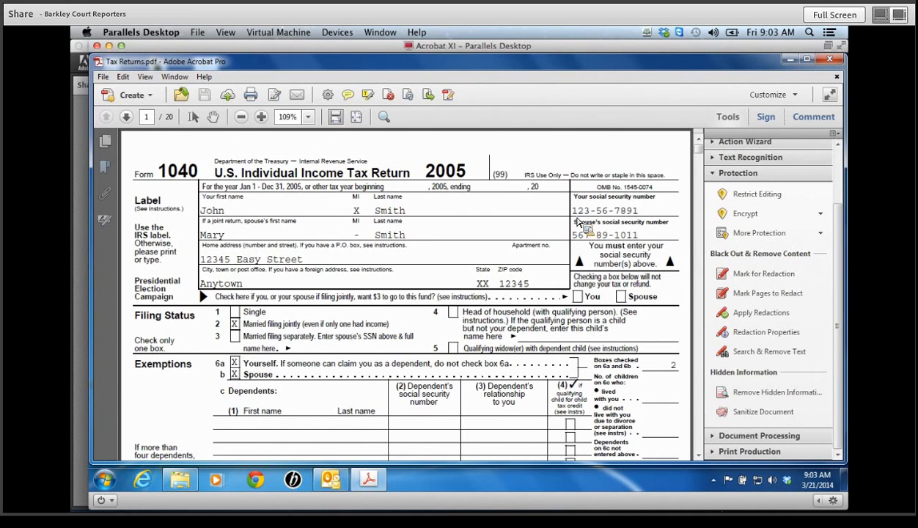
- Drag redaction marks over the taxpayer's and spouse's social security numbers
left_click_drag(573, 212, 618, 215)
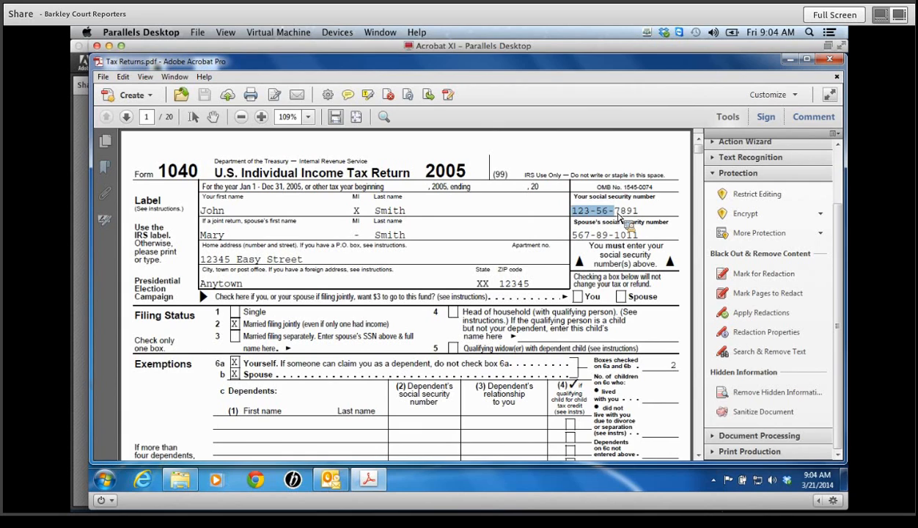
left_click_drag(619, 215, 619, 215)
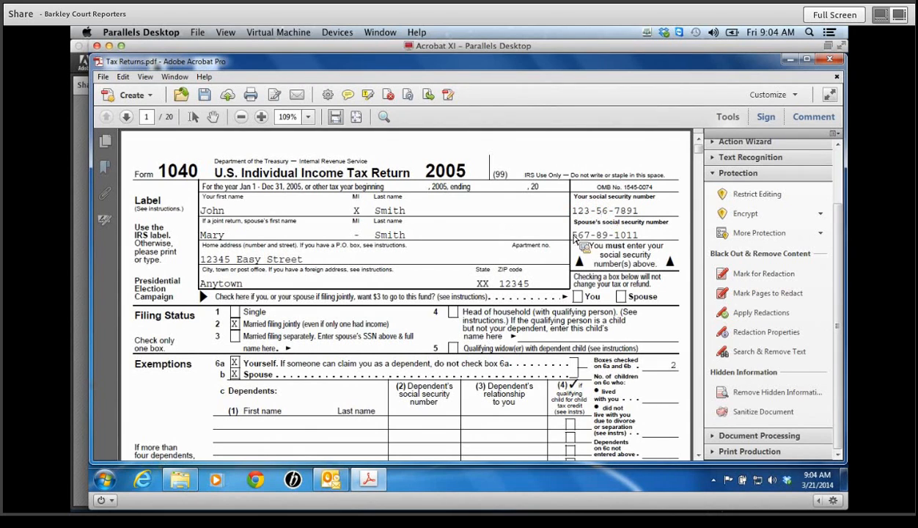
left_click_drag(572, 236, 618, 242)
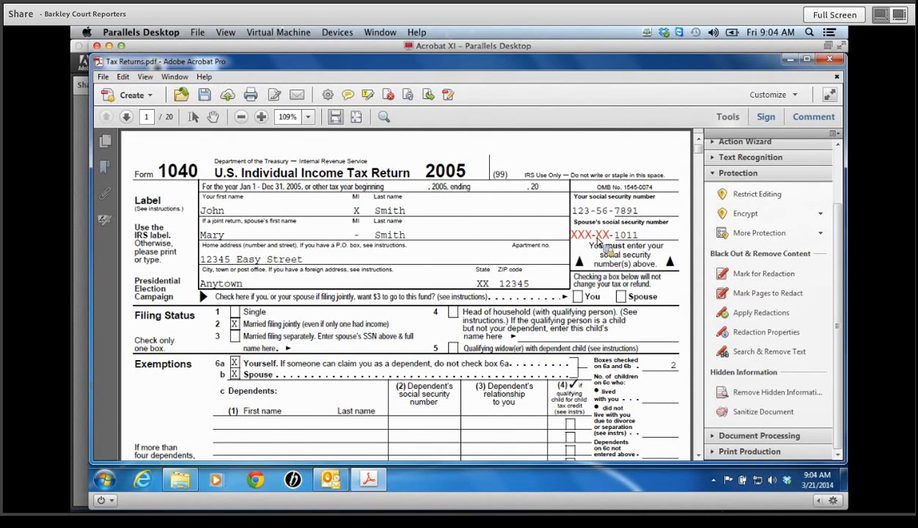
- Search the current document with the Social Security Numbers pattern, finding 25 instances
left_click(772, 354)
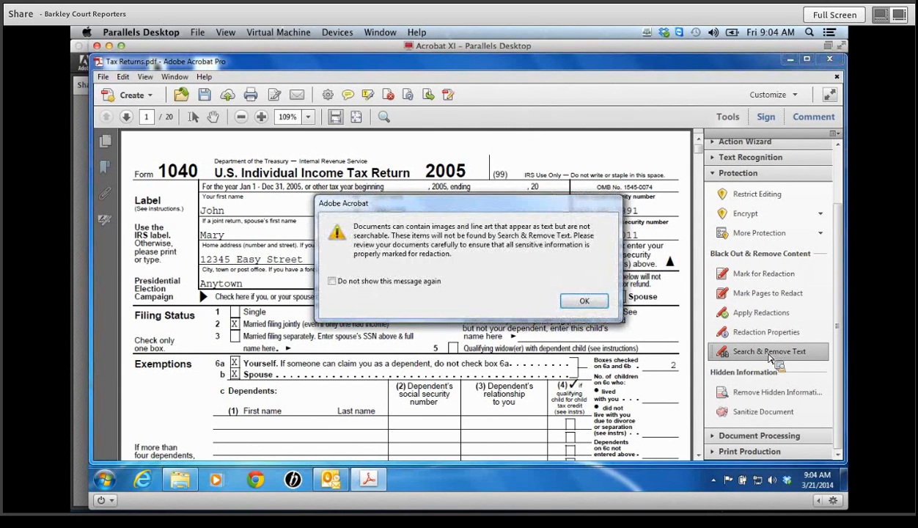
left_click(584, 302)
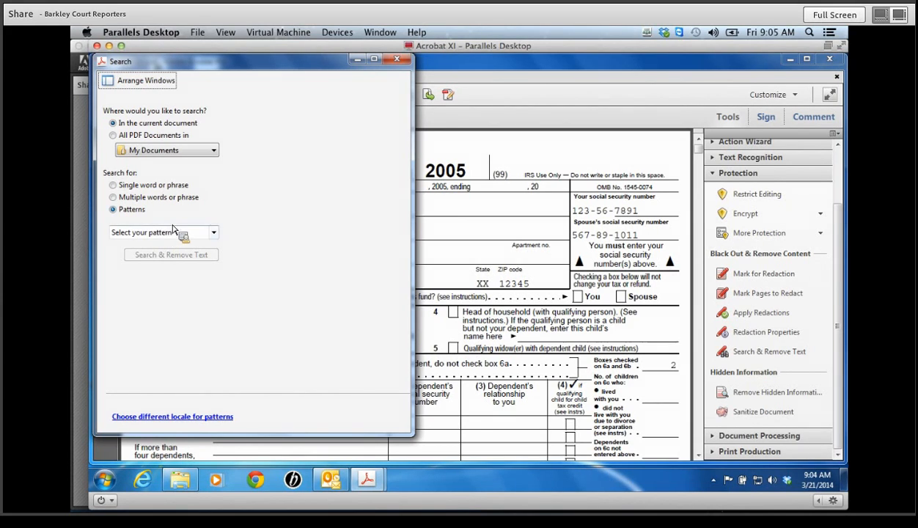
left_click(214, 233)
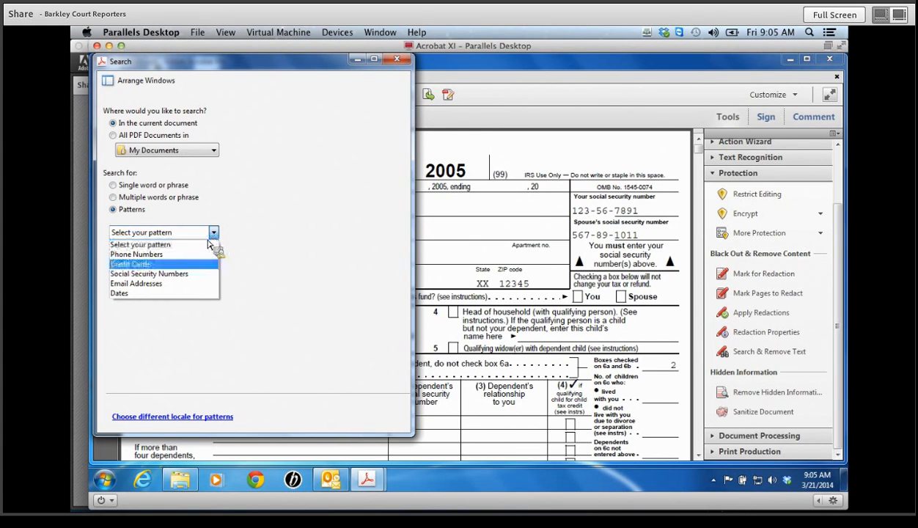
left_click(176, 275)
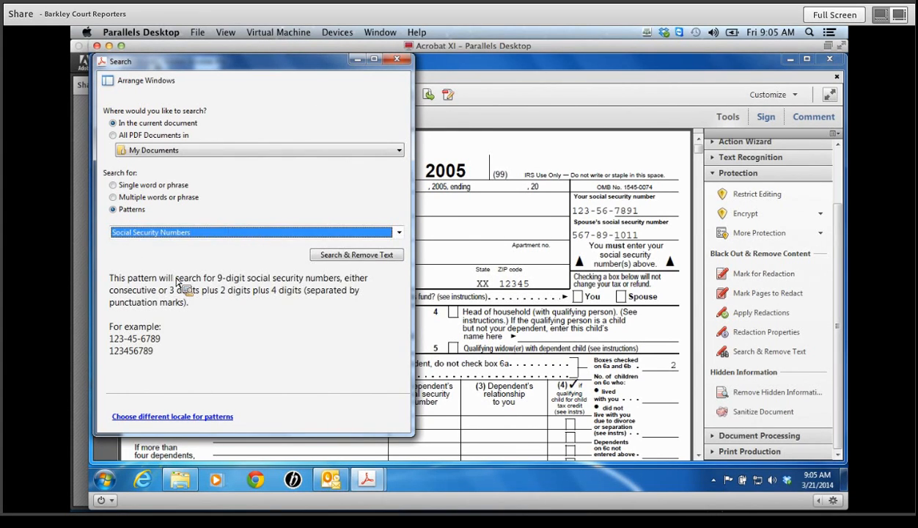
left_click(352, 256)
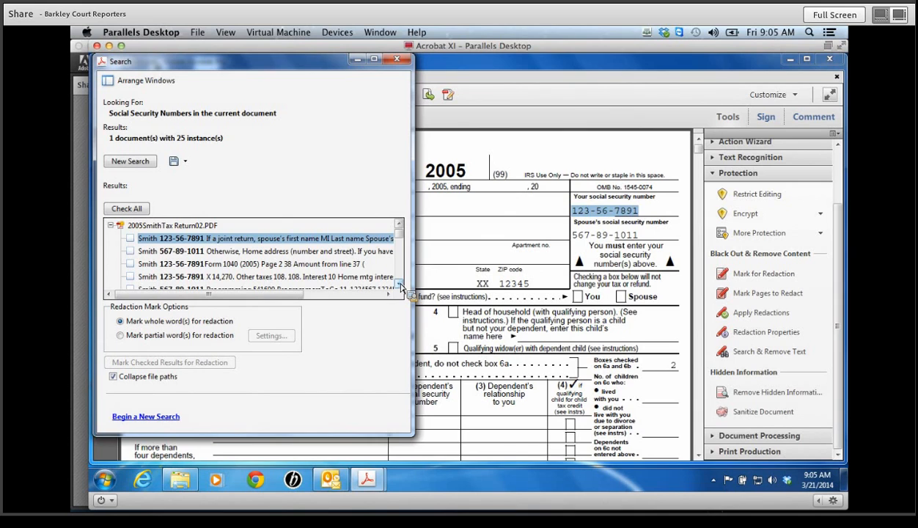
- Preview a couple of results, then check all 25 Social Security Number results
left_click(399, 286)
left_click(400, 286)
left_click(400, 286)
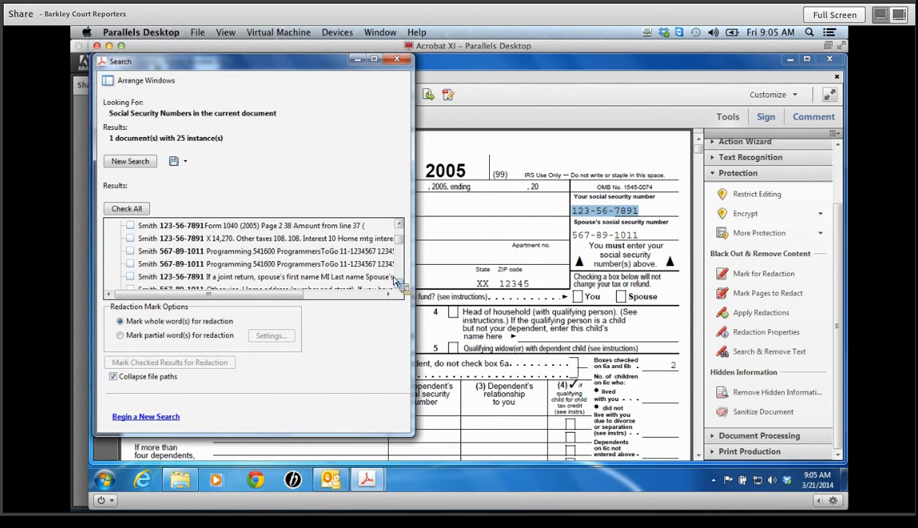
left_click(131, 239)
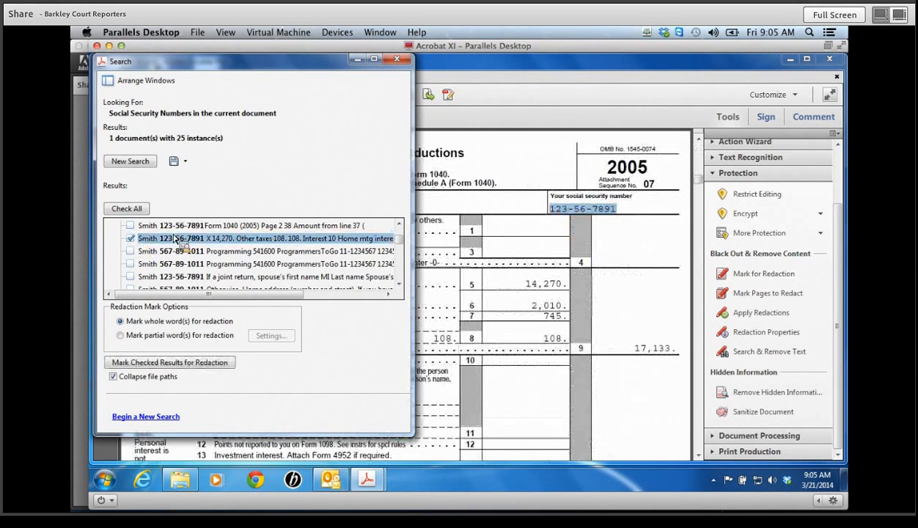
left_click(400, 286)
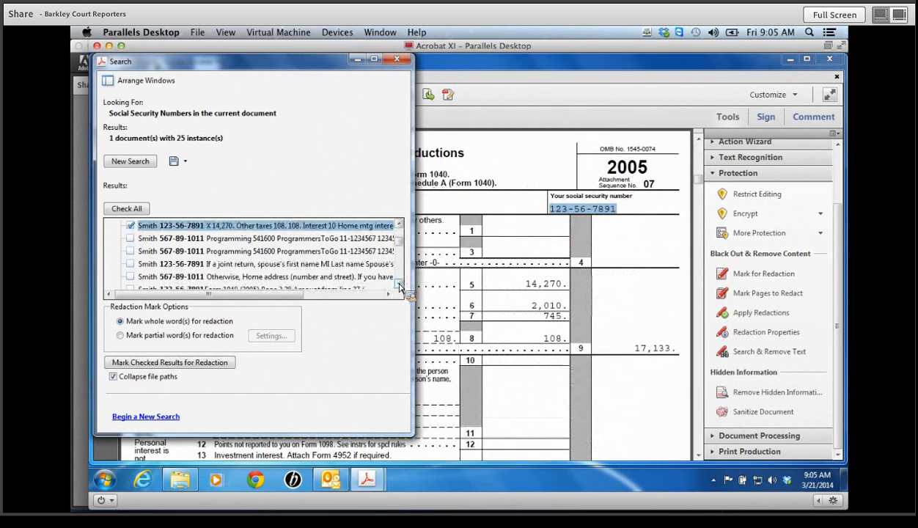
left_click(131, 278)
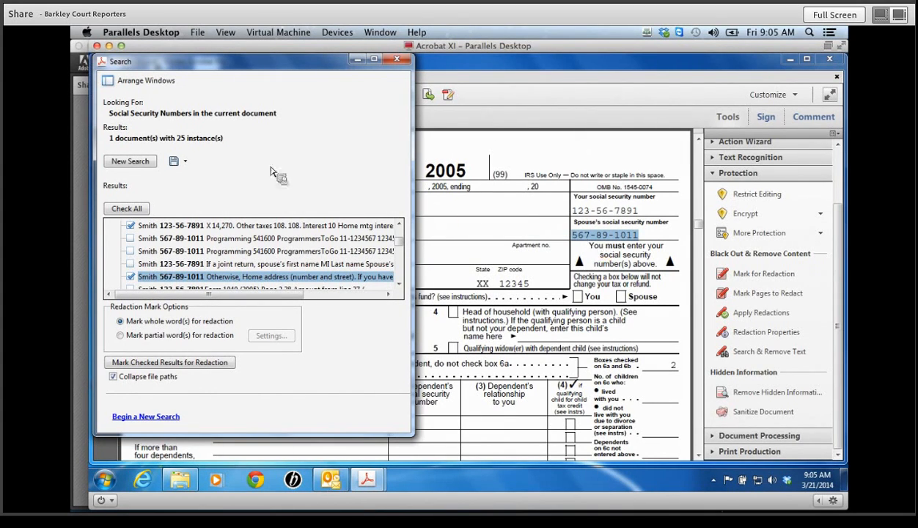
left_click(123, 209)
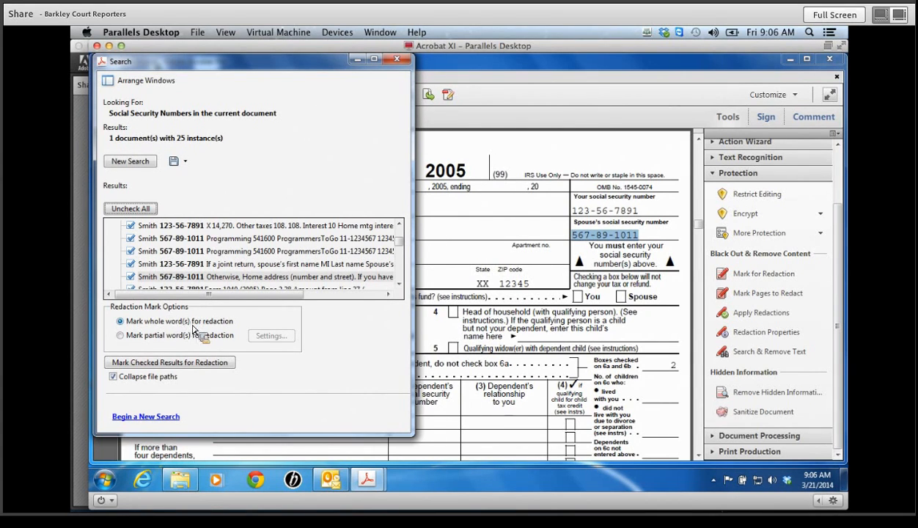
- Set partial-word marking to the first 7 characters from the beginning
left_click(121, 336)
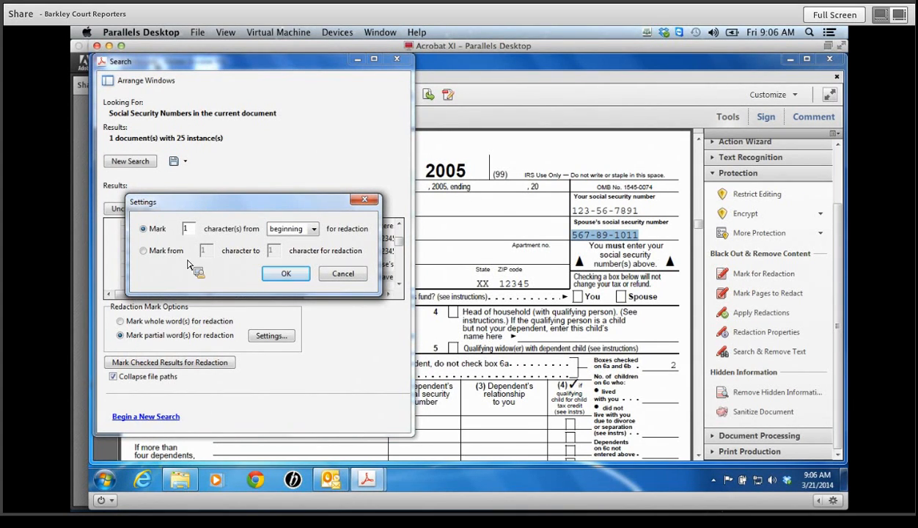
double_click(191, 228)
type("7")
left_click(315, 232)
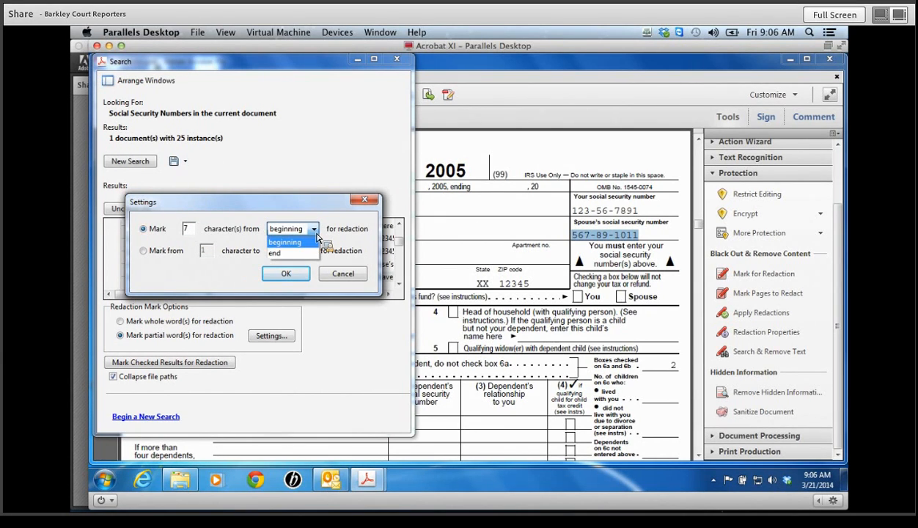
left_click(317, 240)
left_click(286, 274)
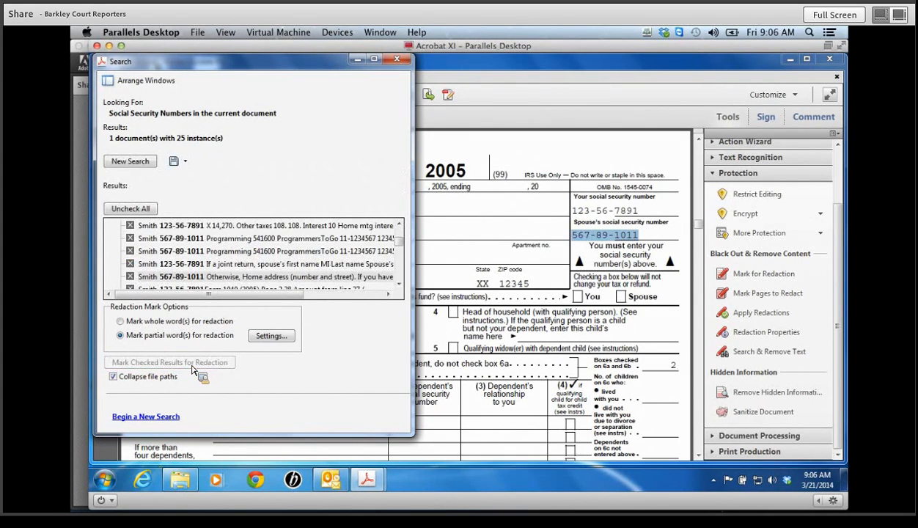
- Close the search results without saving them, returning to the document
mouse_move(401, 245)
left_mouse_down()
mouse_move(402, 264)
mouse_move(402, 232)
left_mouse_up()
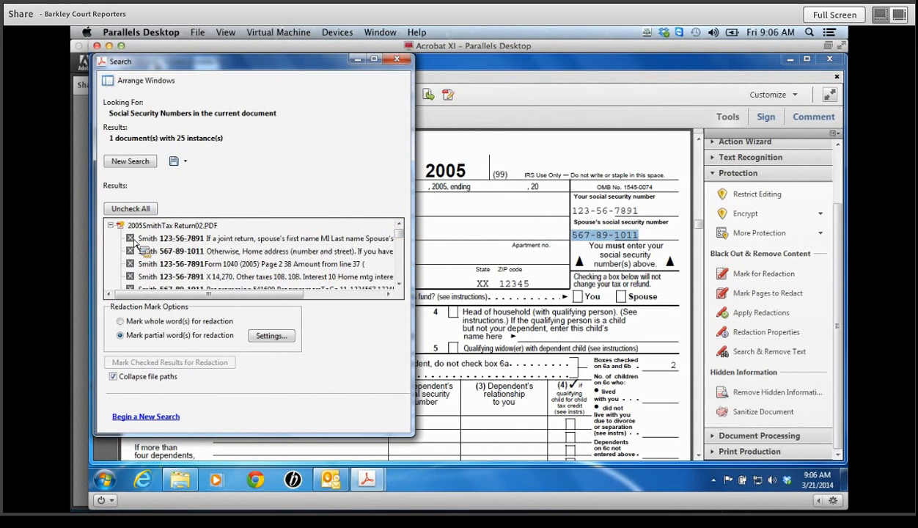
left_click(186, 164)
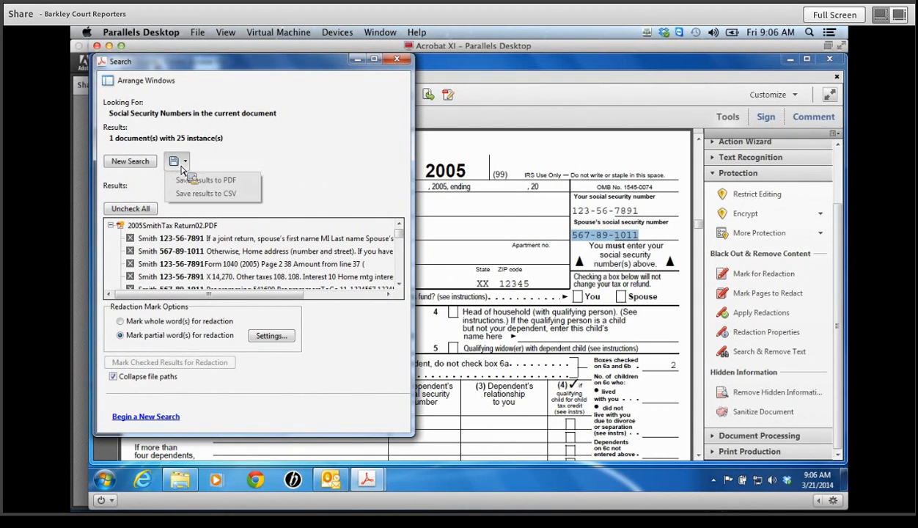
left_click(251, 160)
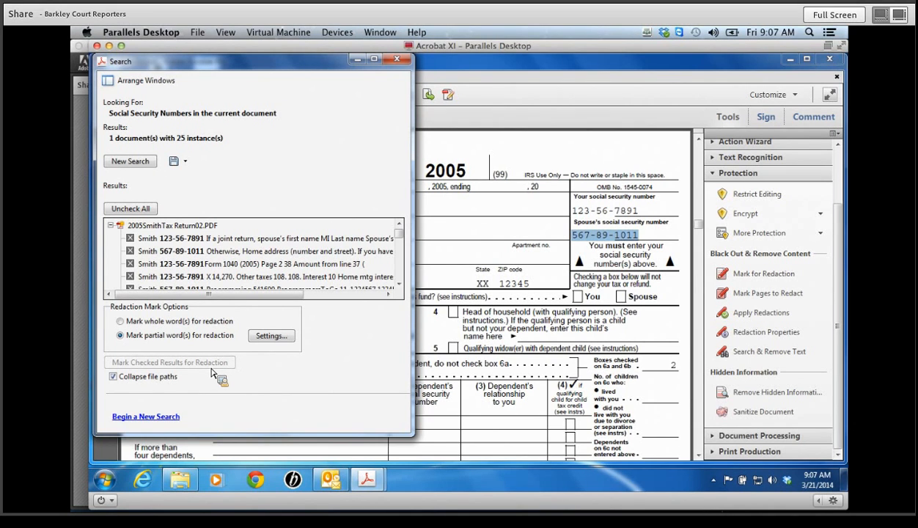
left_click(397, 59)
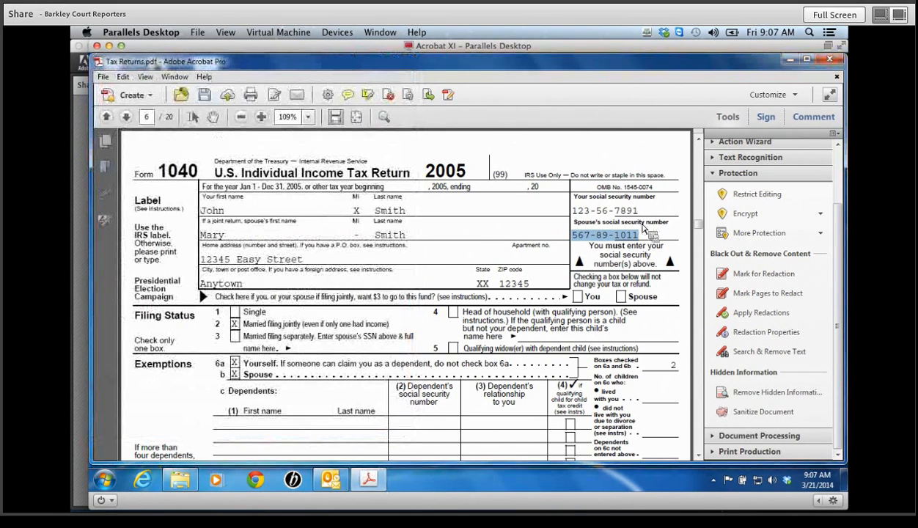
mouse_move(608, 241)
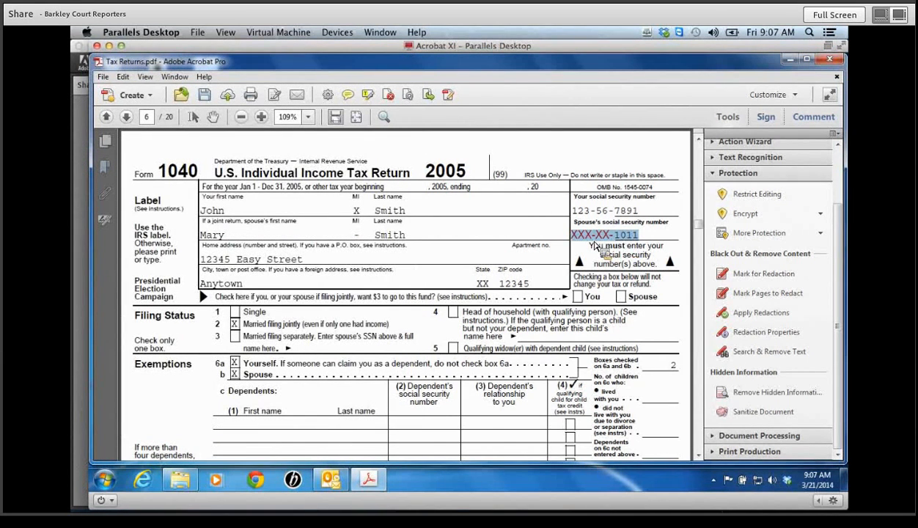
mouse_move(608, 219)
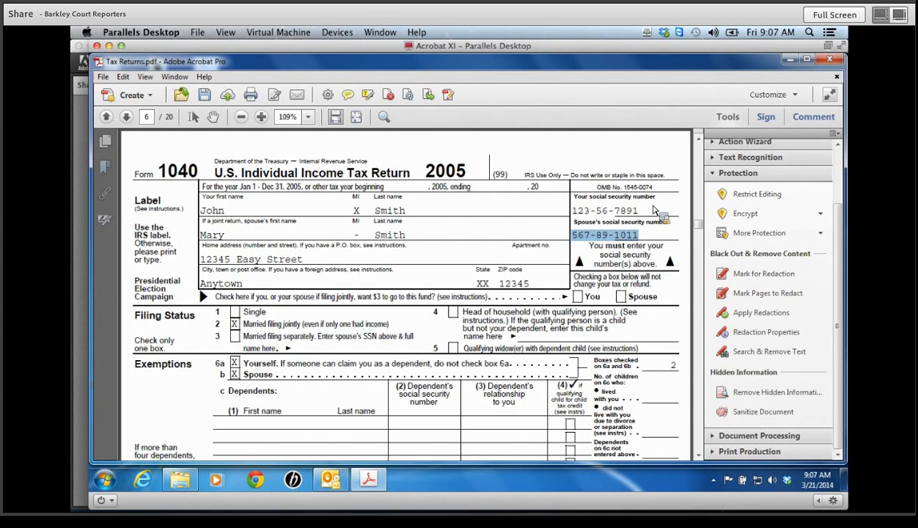
- Permanently apply the marked redactions and agree to look for hidden information
left_click(782, 314)
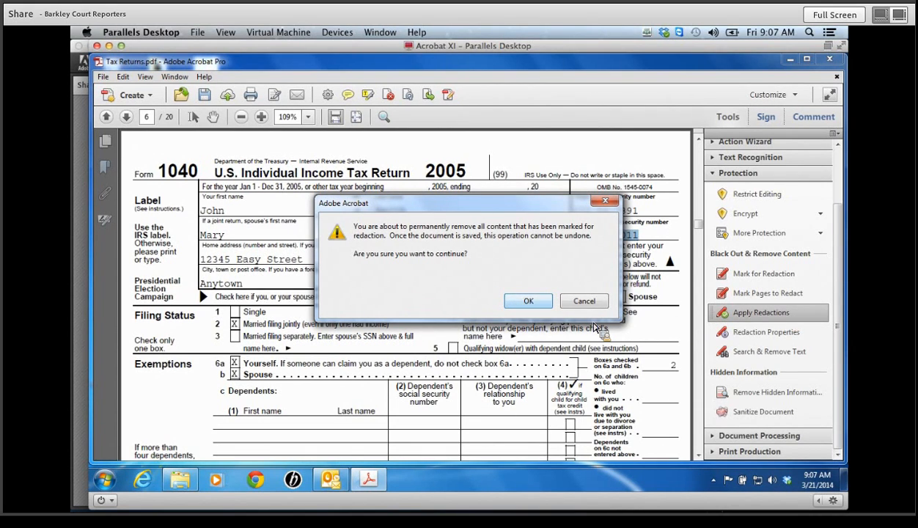
left_click(529, 301)
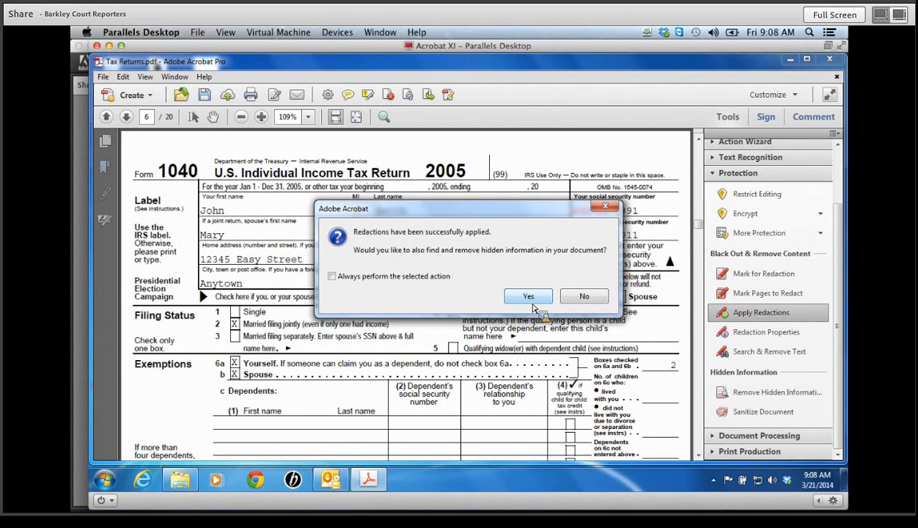
left_click(531, 297)
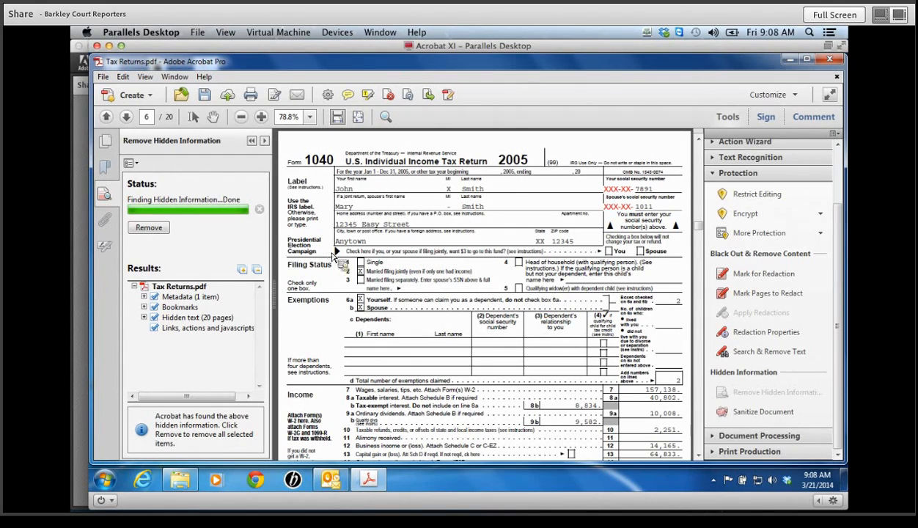
- Remove metadata, bookmarks, hidden text and links, then close the document
left_click(154, 296)
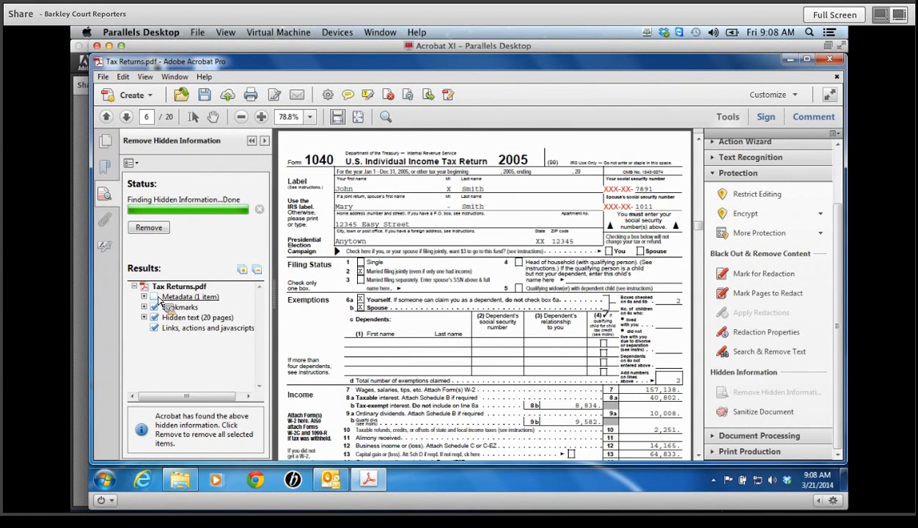
left_click(154, 317)
left_click(154, 317)
left_click(154, 296)
left_click(149, 228)
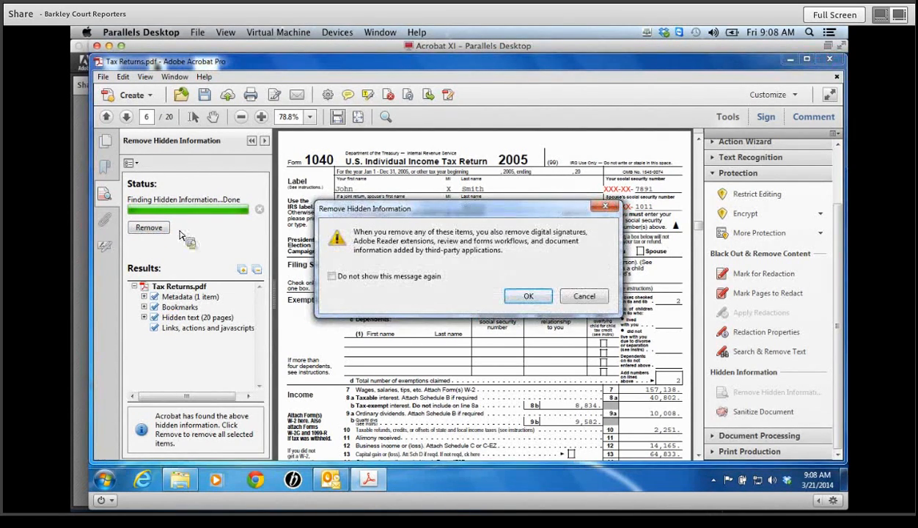
left_click(529, 298)
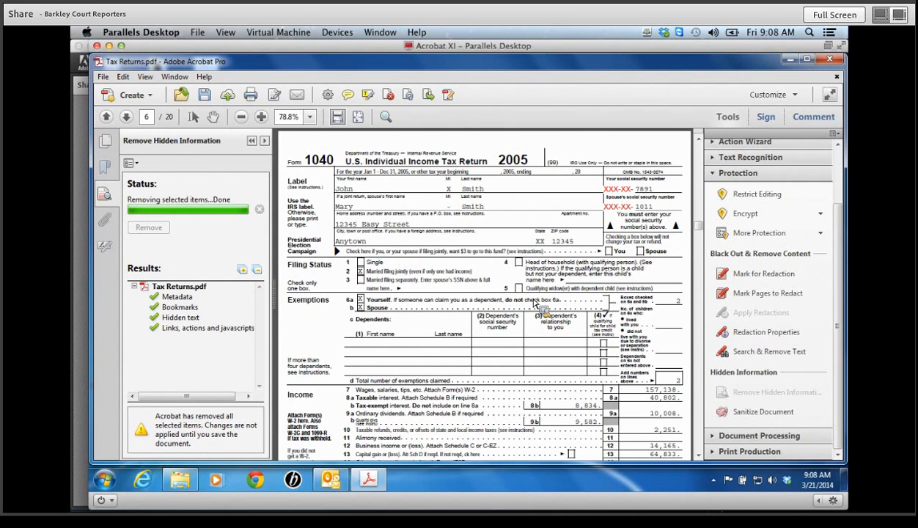
left_click(830, 60)
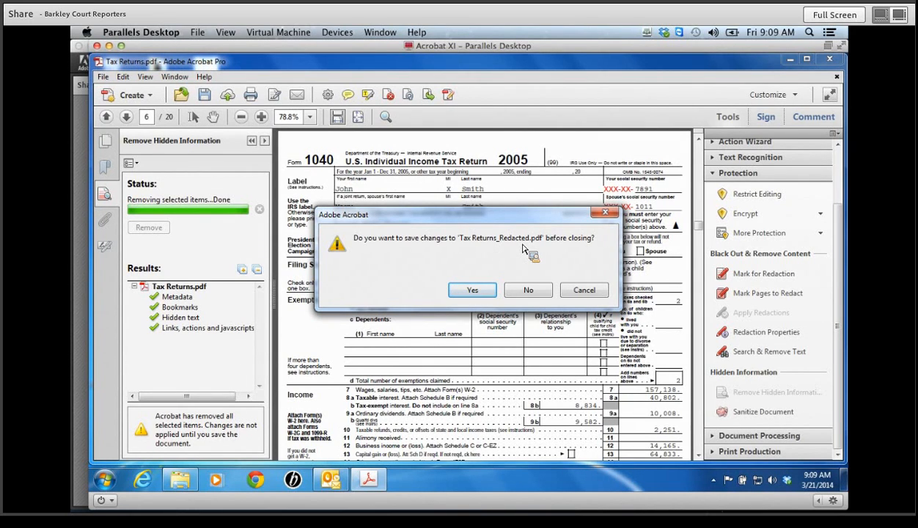
- Save the changes as Tax Returns_Redacted on the desktop, then close the folder window
left_click(472, 289)
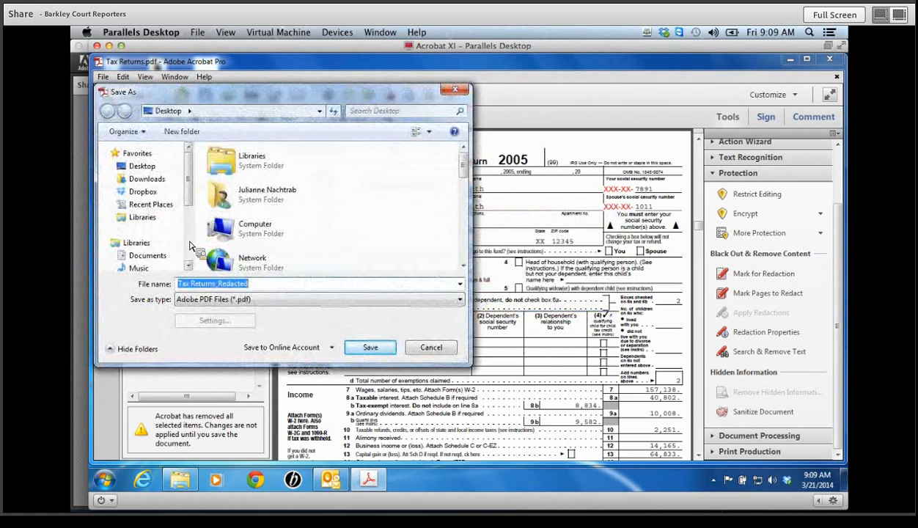
left_click(370, 351)
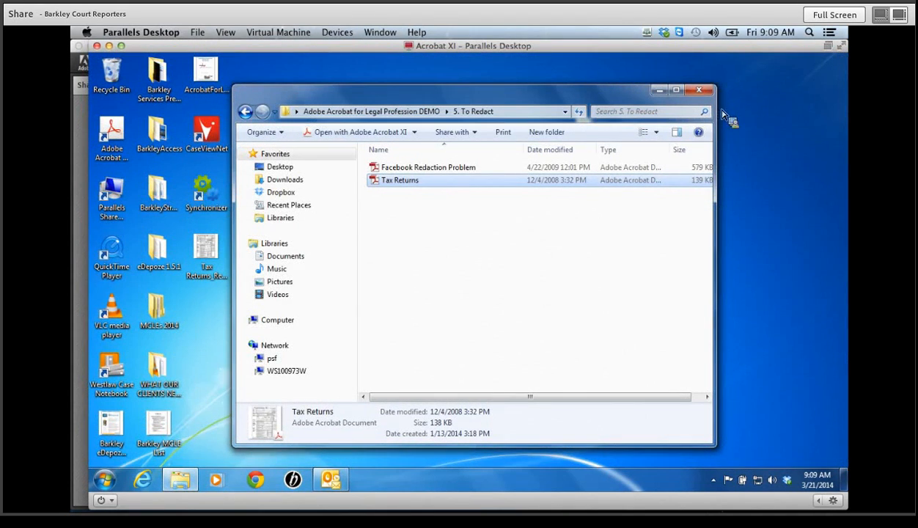
left_click(699, 90)
left_click(209, 253)
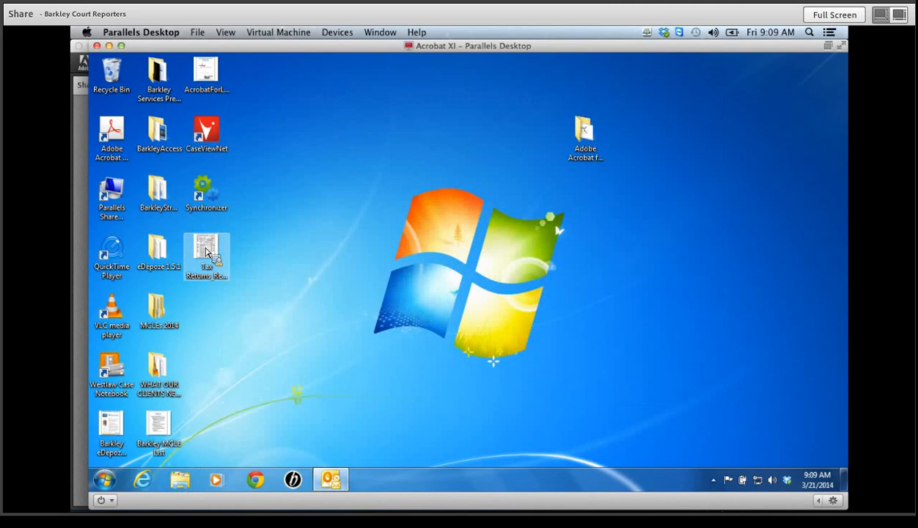
- Reopen Tax Returns_Redacted.pdf and try selecting the XXX-XX- over the first SSN as text
double_click(220, 257)
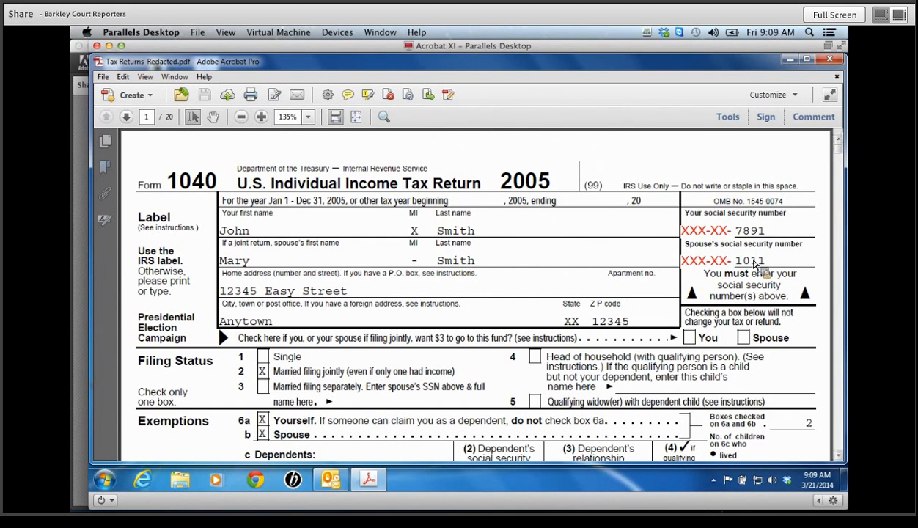
left_click_drag(838, 150, 842, 112)
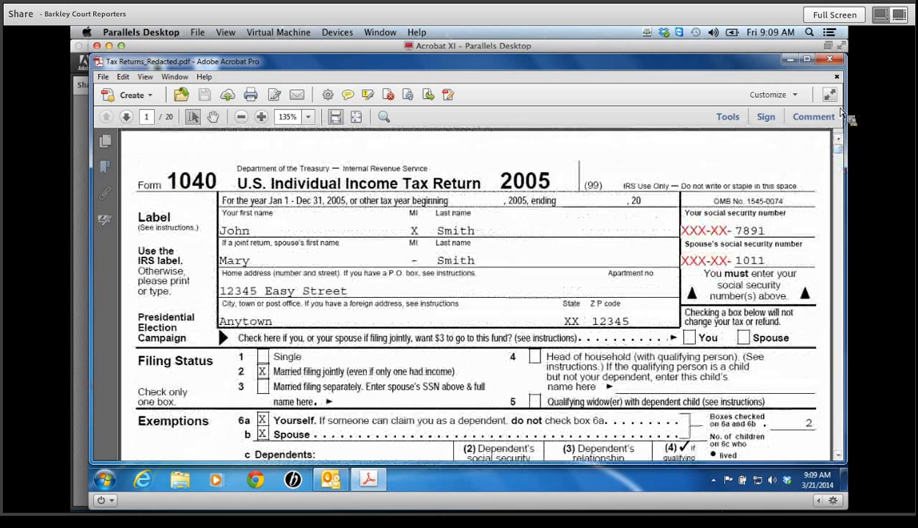
double_click(688, 235)
left_click_drag(688, 238, 736, 238)
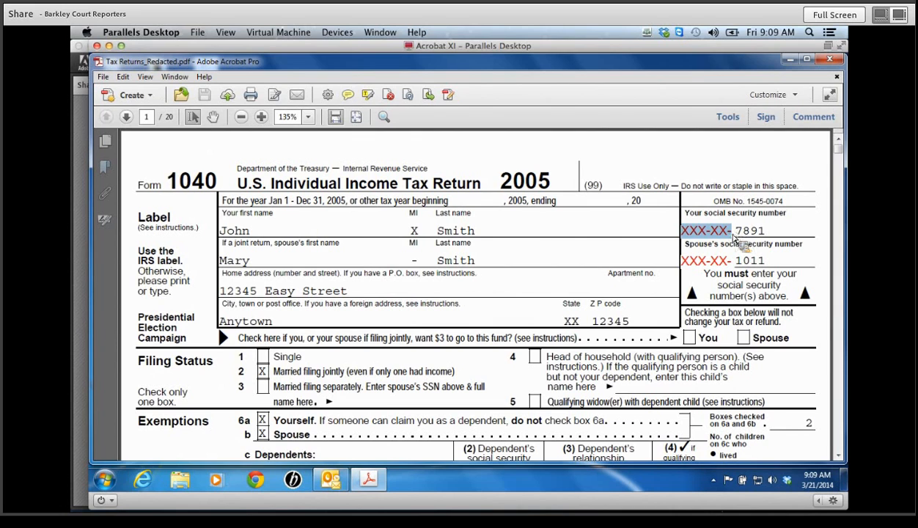
left_click(110, 484)
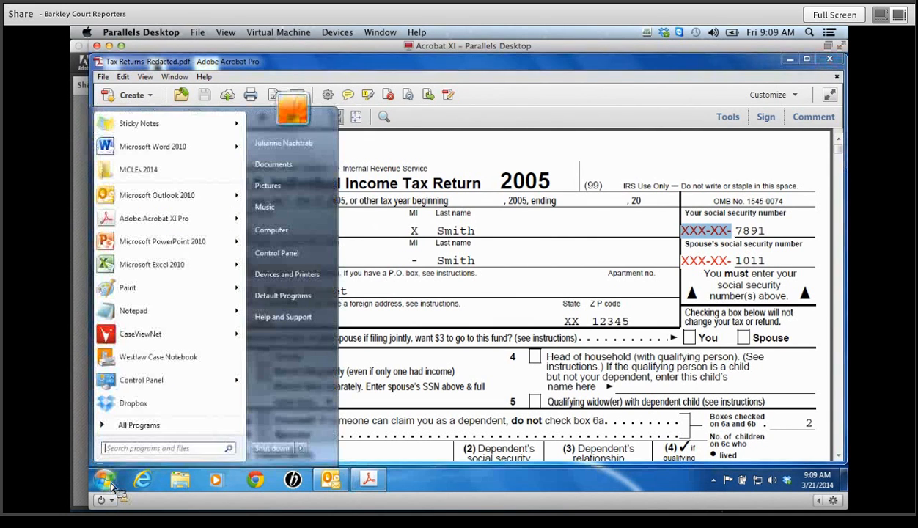
left_click(132, 318)
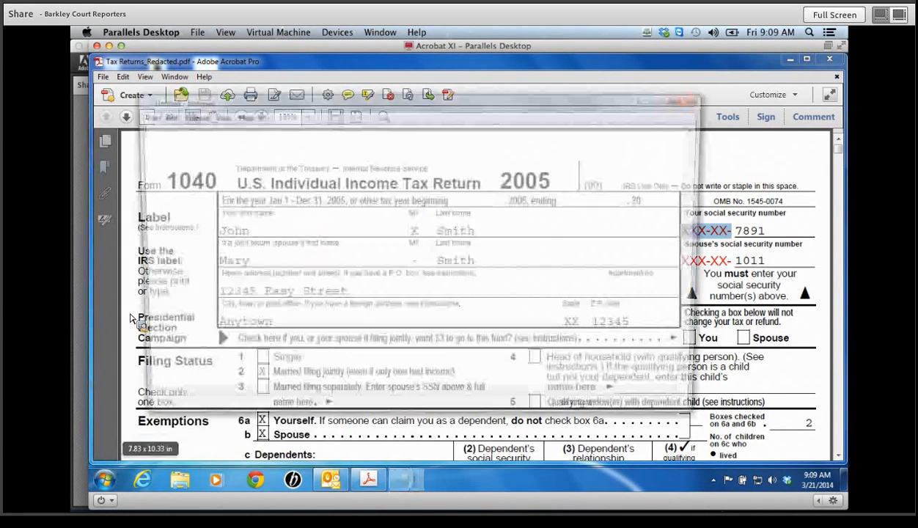
type("xxx-xx")
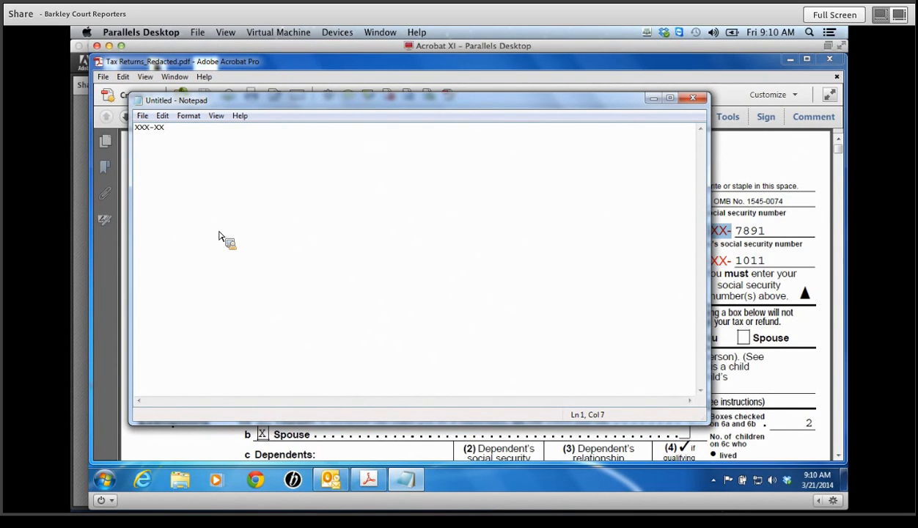
left_click(691, 100)
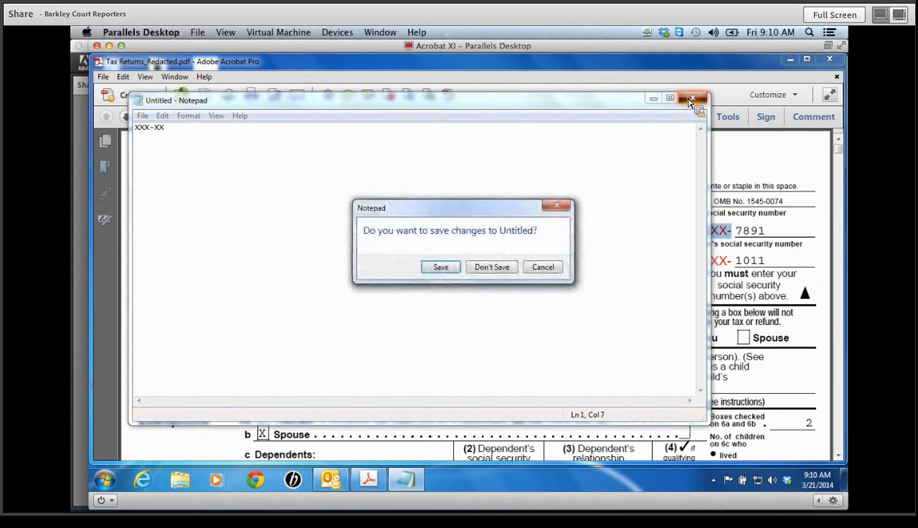
left_click(490, 271)
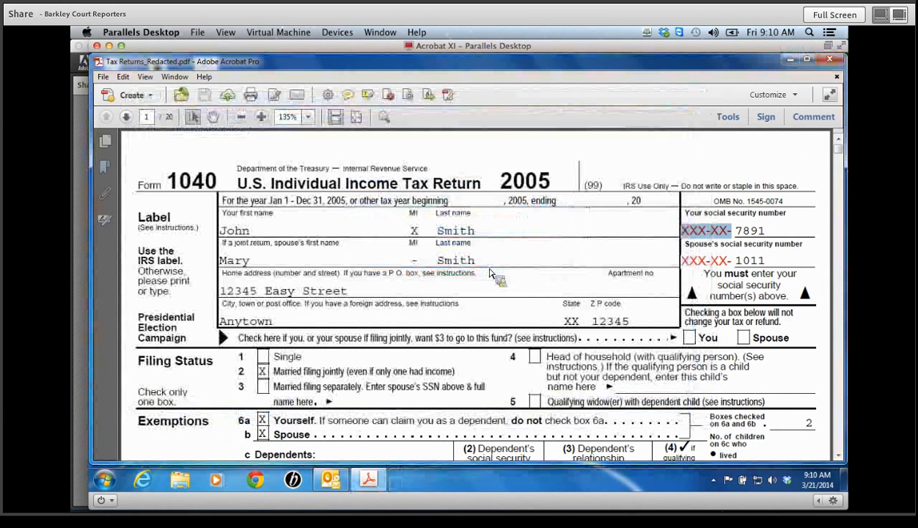
- Use Edit Text & Images to delete the red XXX-XX- text, leaving only the last four digits
left_click(727, 117)
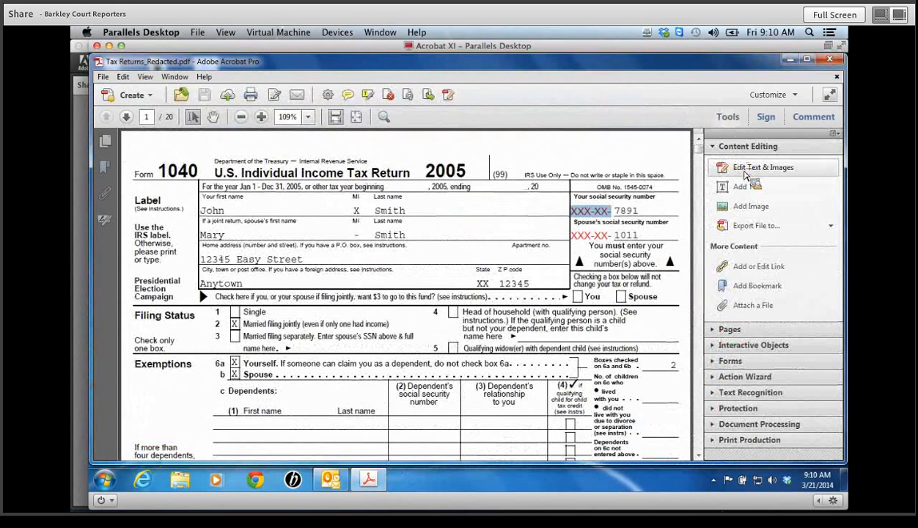
left_click(746, 173)
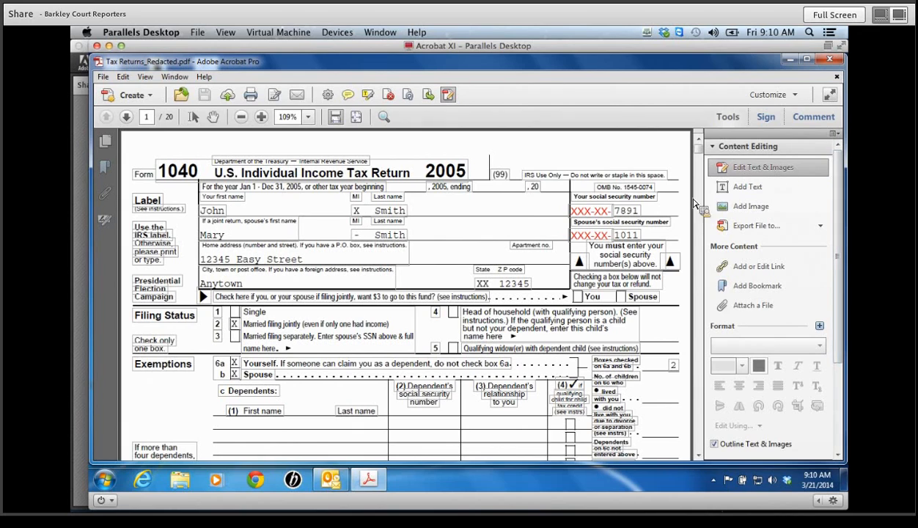
left_click(615, 214)
right_click(618, 221)
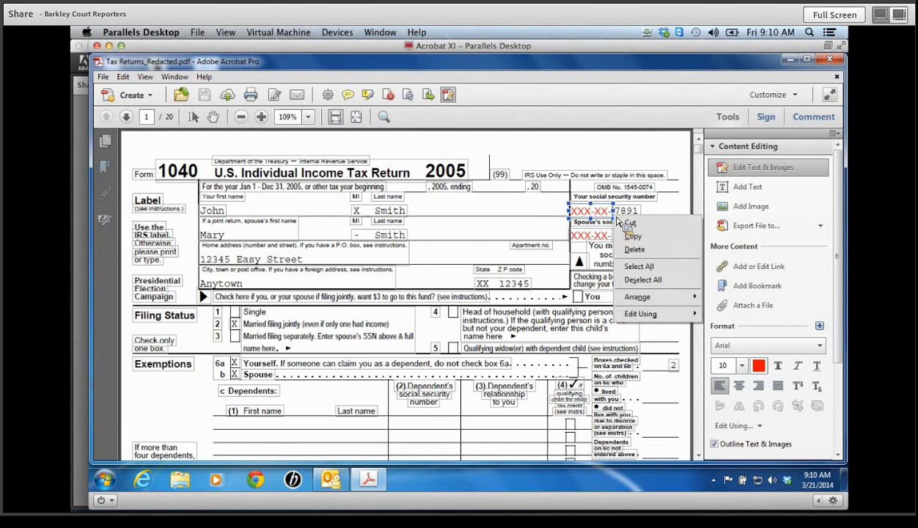
left_click(634, 251)
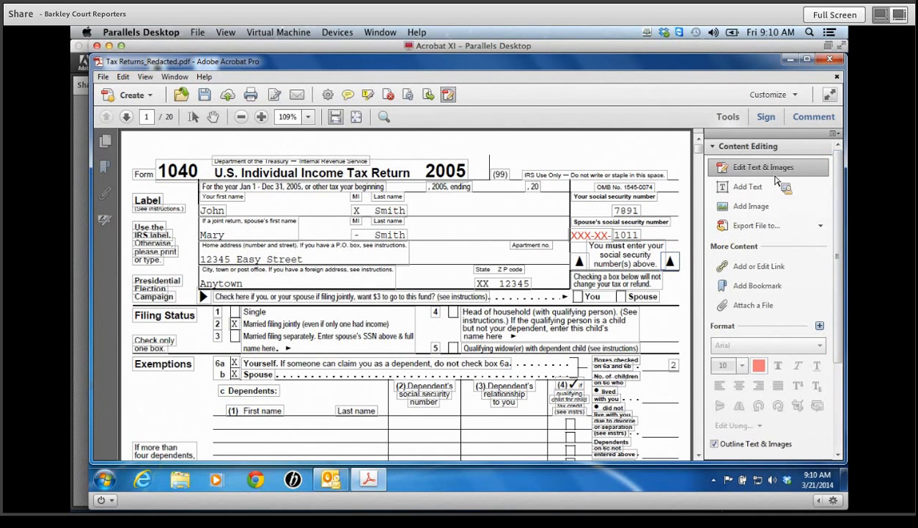
left_click(744, 146)
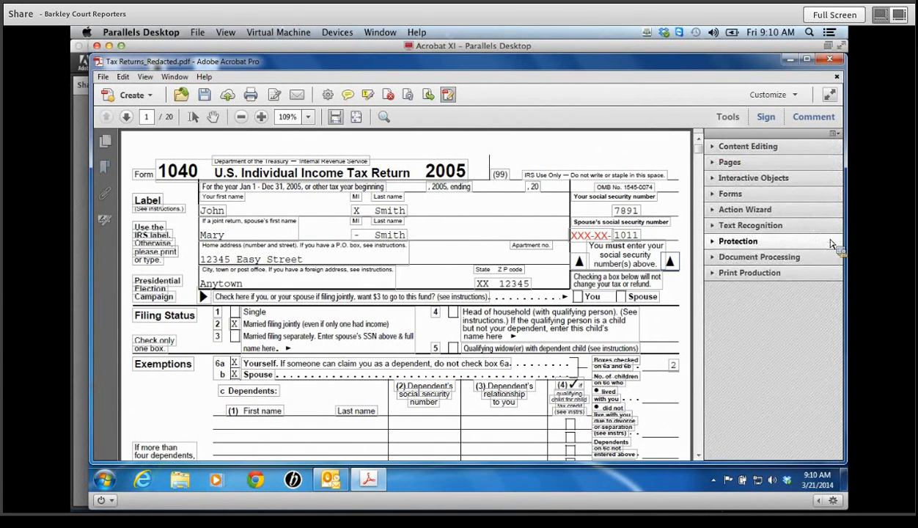
- Show the Protection tools, then close Tax Returns_Redacted.pdf, saving the changes
left_click(794, 242)
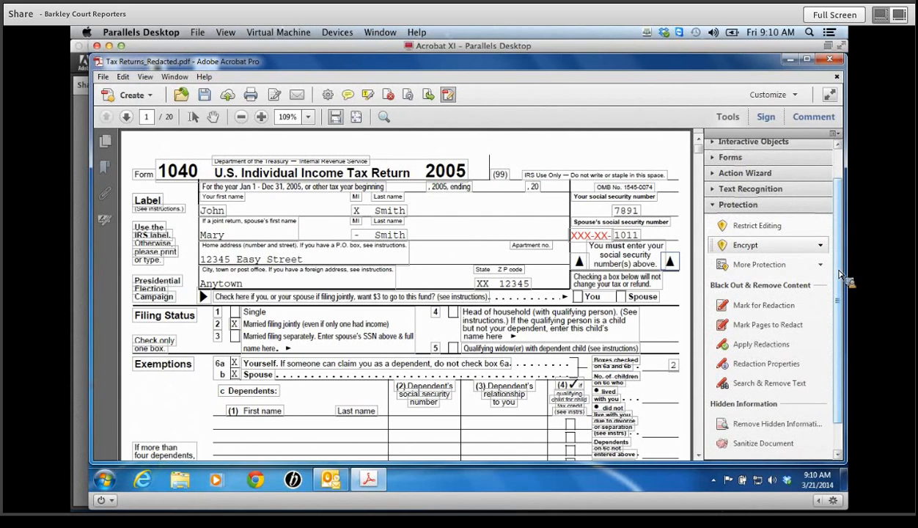
scroll(841, 274, "down", 2)
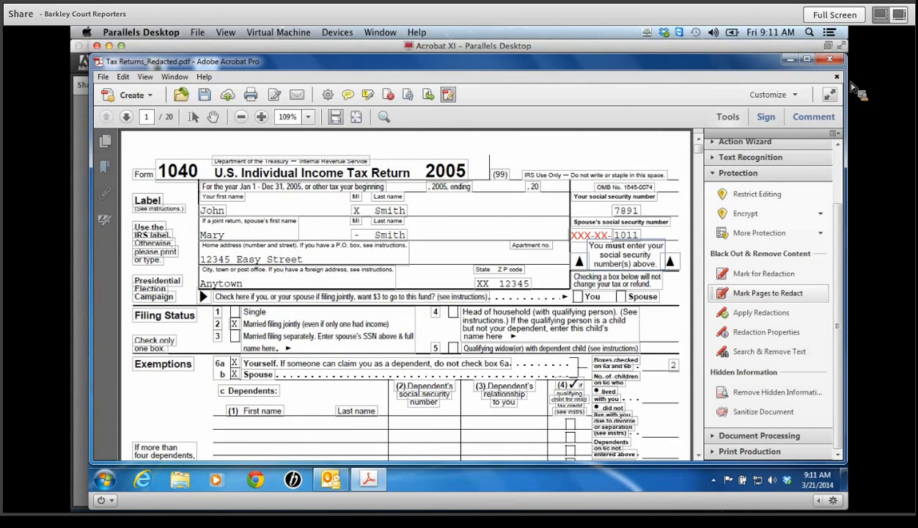
left_click(831, 59)
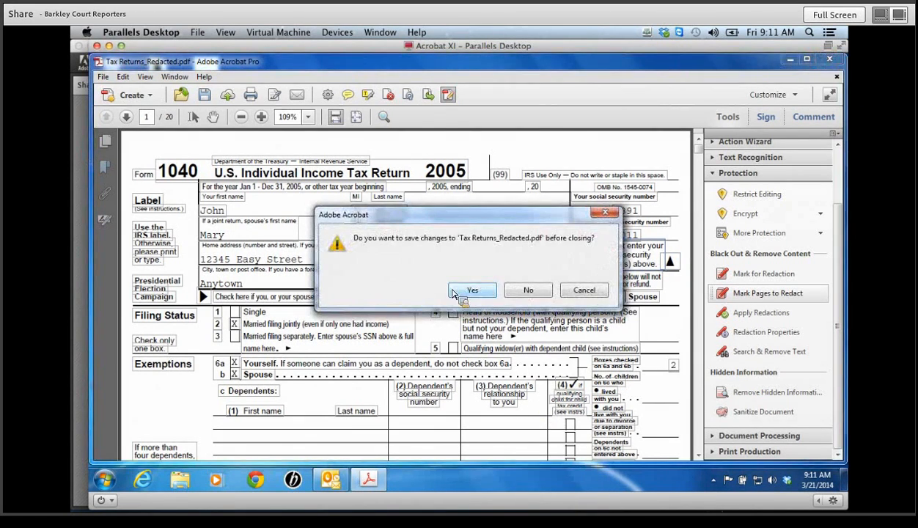
left_click(478, 294)
left_click(86, 121)
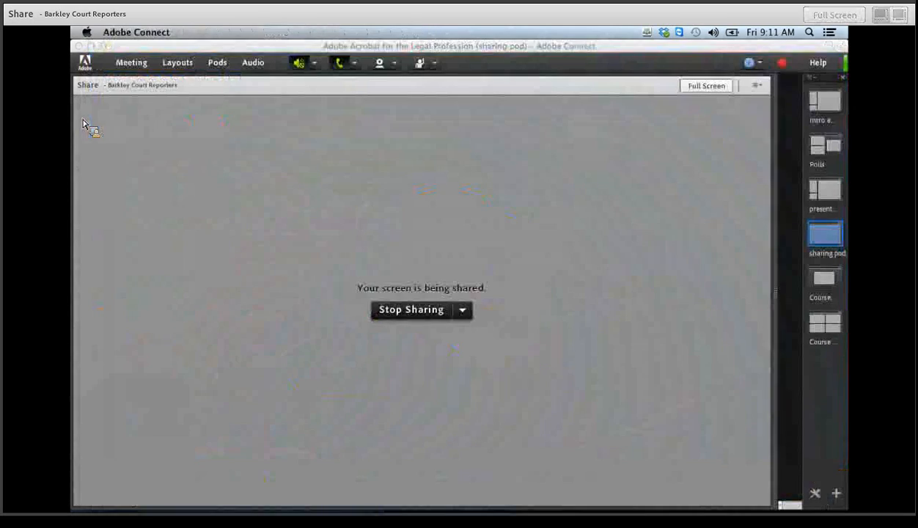